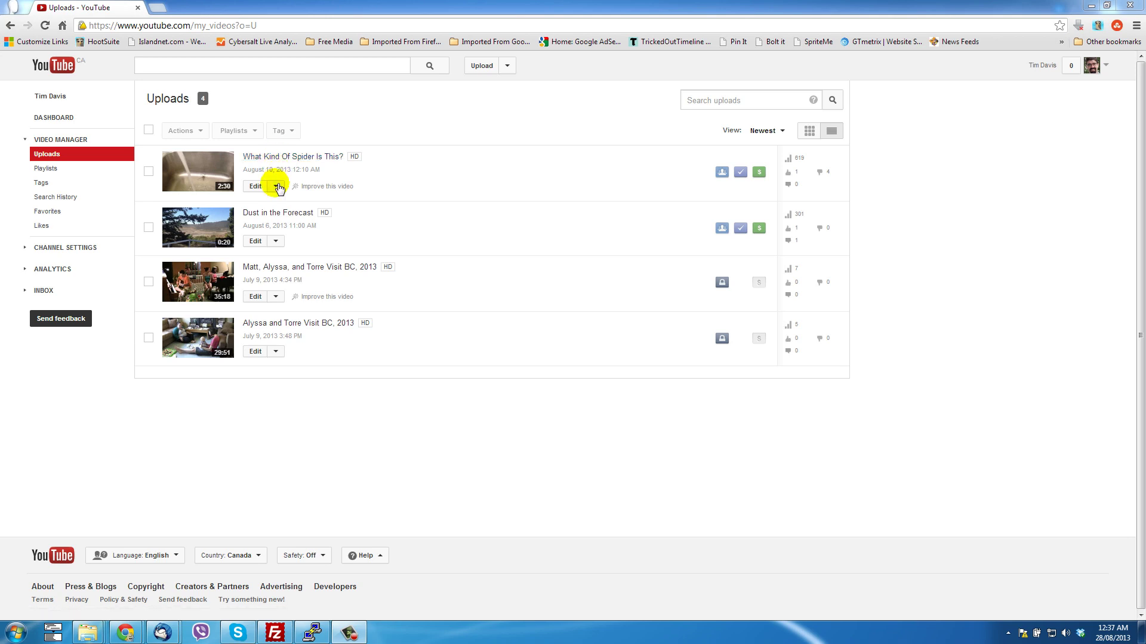
Open the spider video's annotations editor, seek to 0:23 and select the 'Too creeped out?' speech bubble.
click(276, 186)
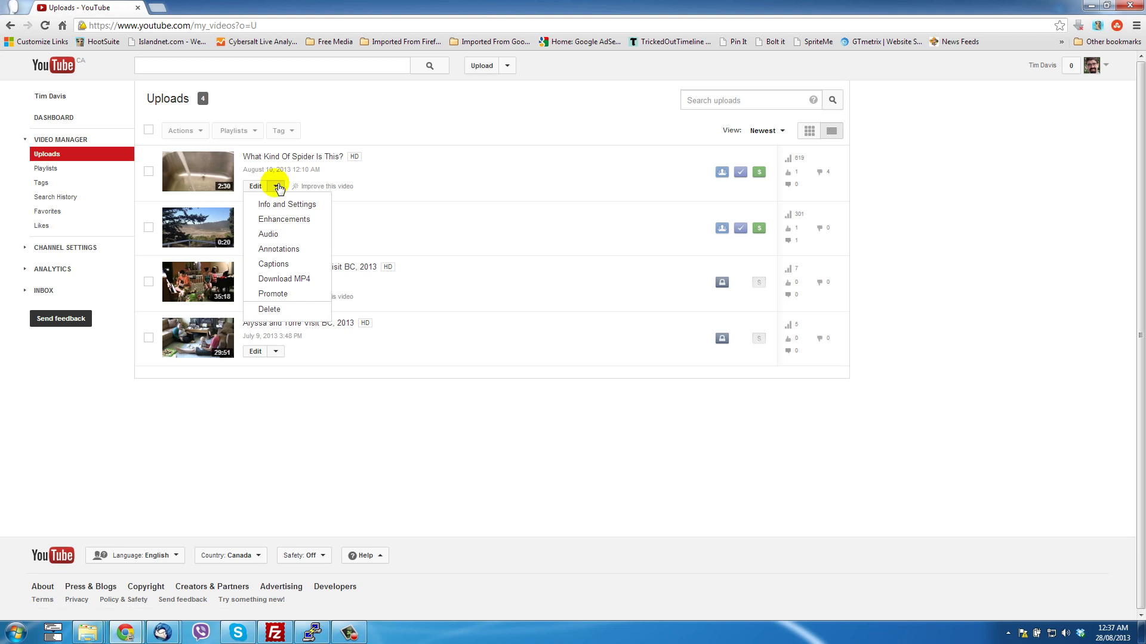
click(279, 250)
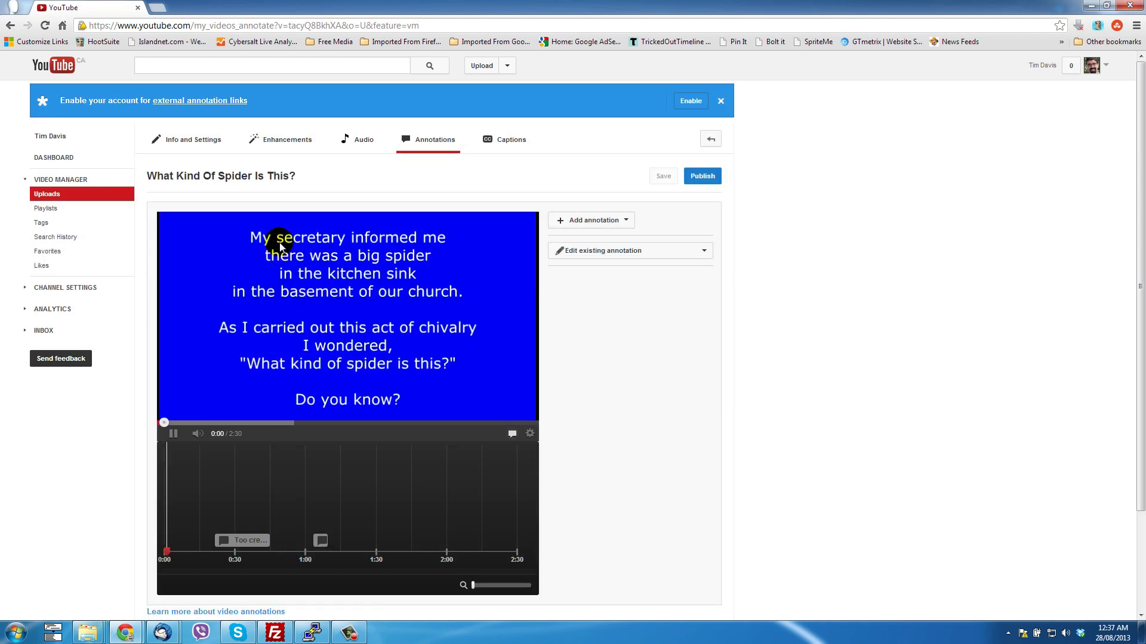
click(177, 435)
click(221, 425)
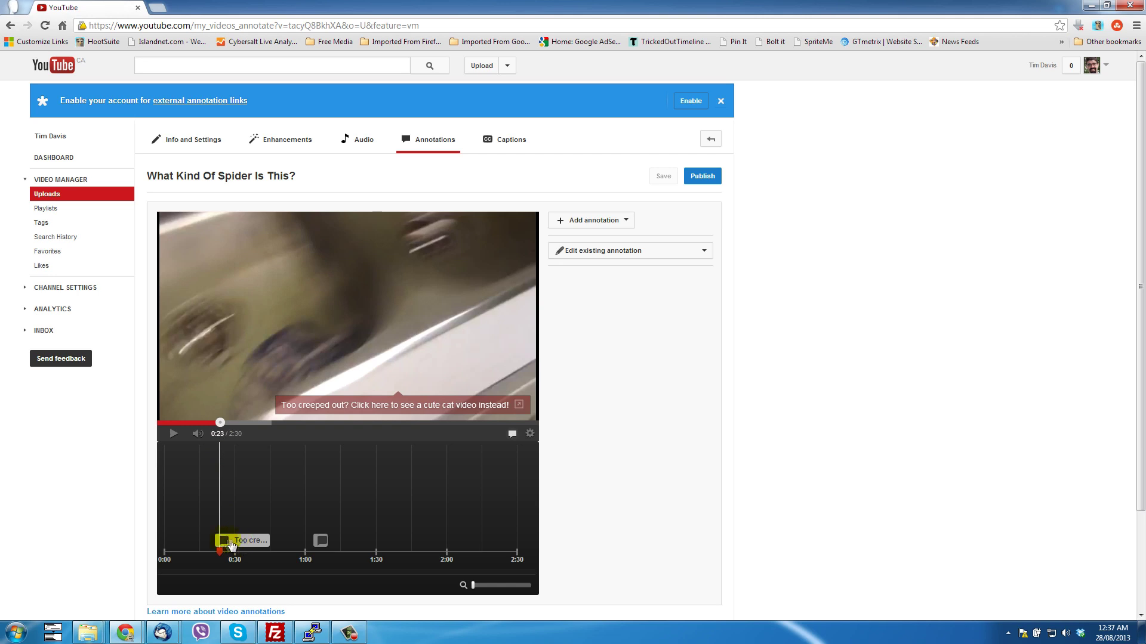
click(250, 545)
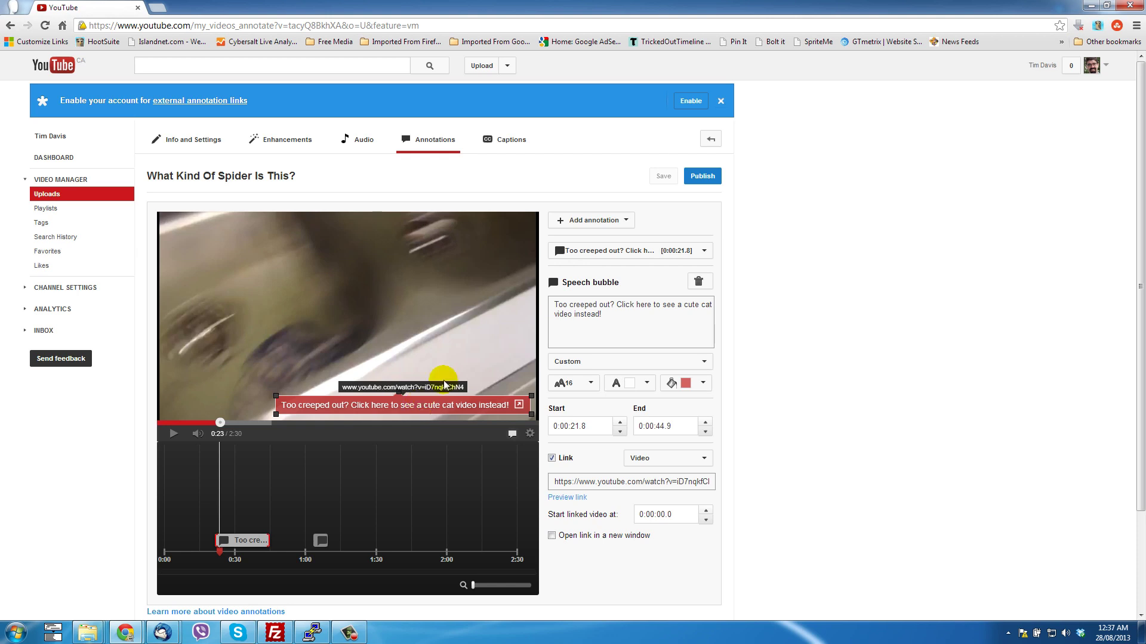
Append '!!' so the bubble text ends with three exclamation marks, then save the annotation.
click(619, 321)
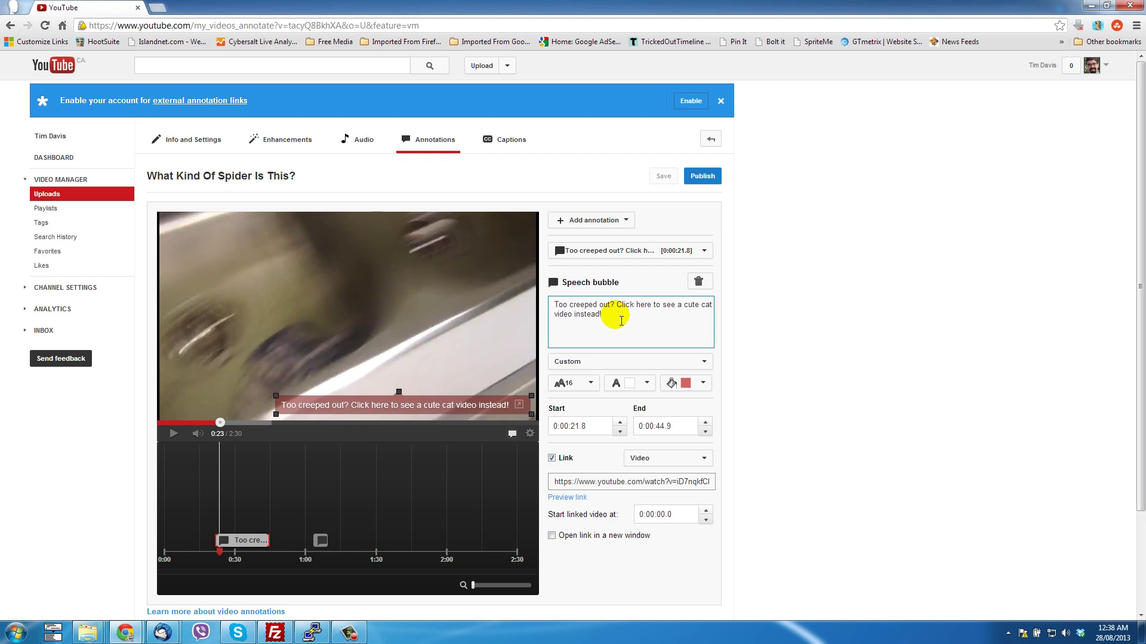
text(!!)
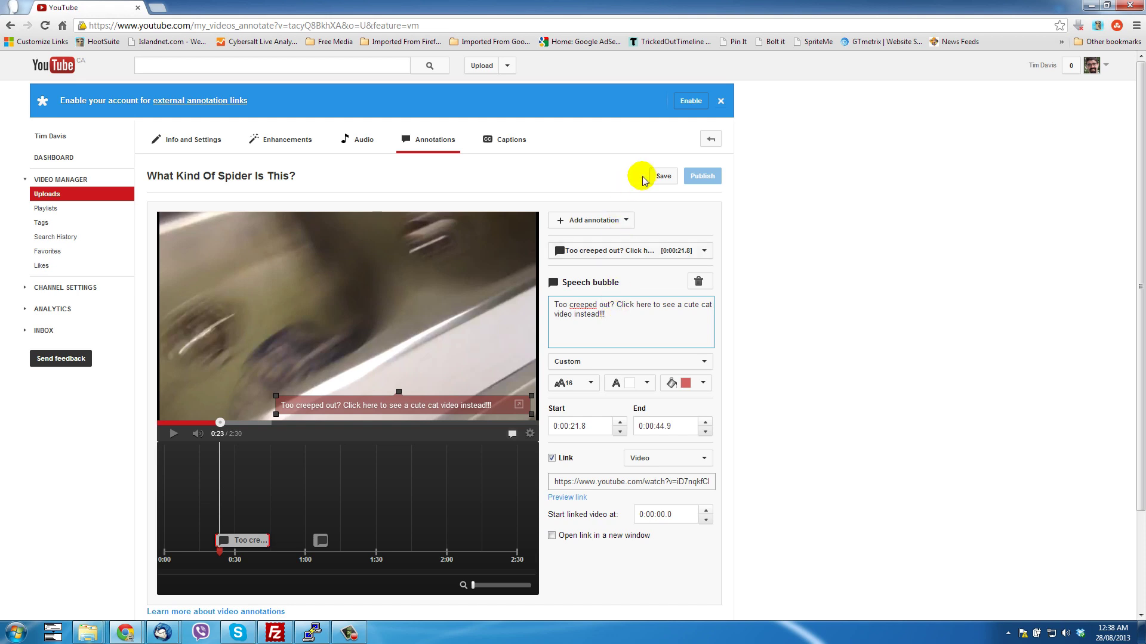
click(665, 175)
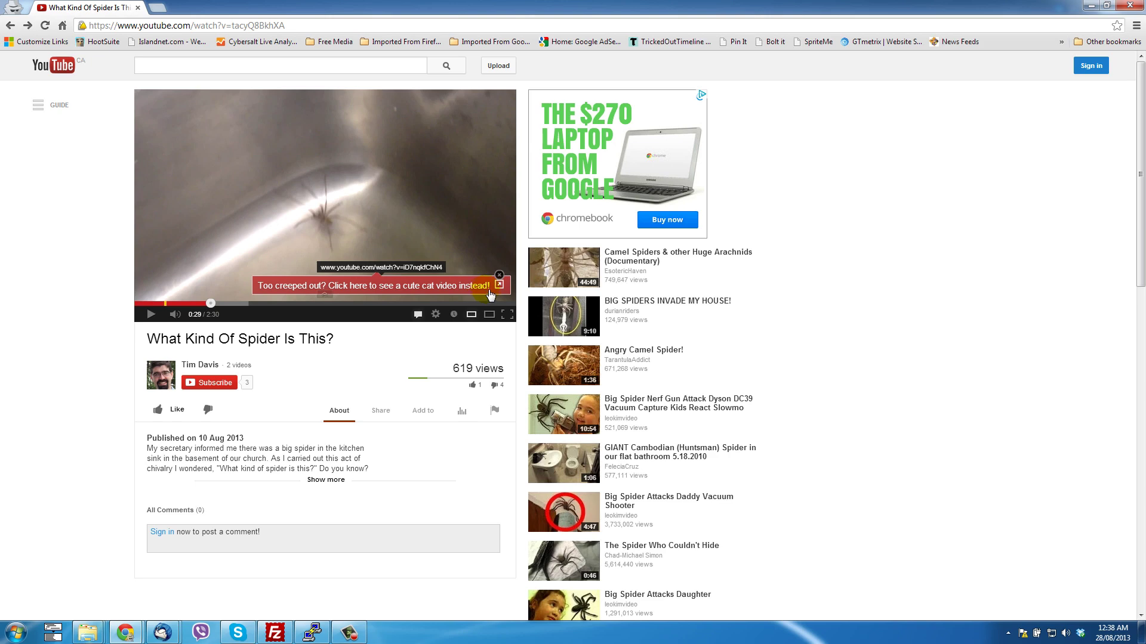
Reload the watch page, confirm the bubble still shows the old text, and return to the editor.
click(45, 25)
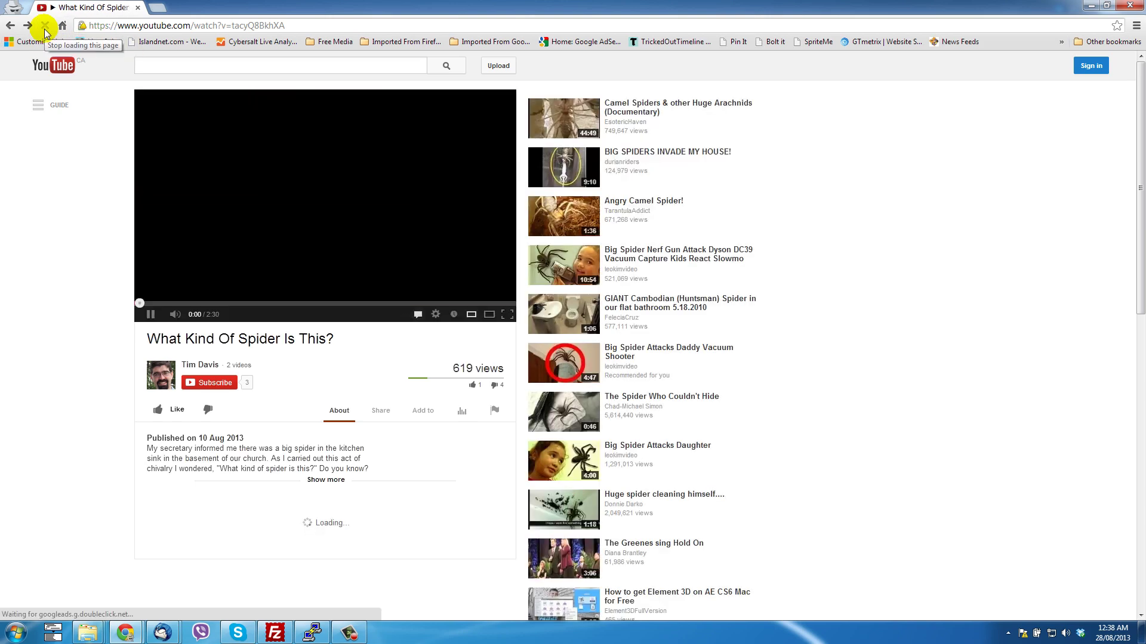
mouse_move(189, 305)
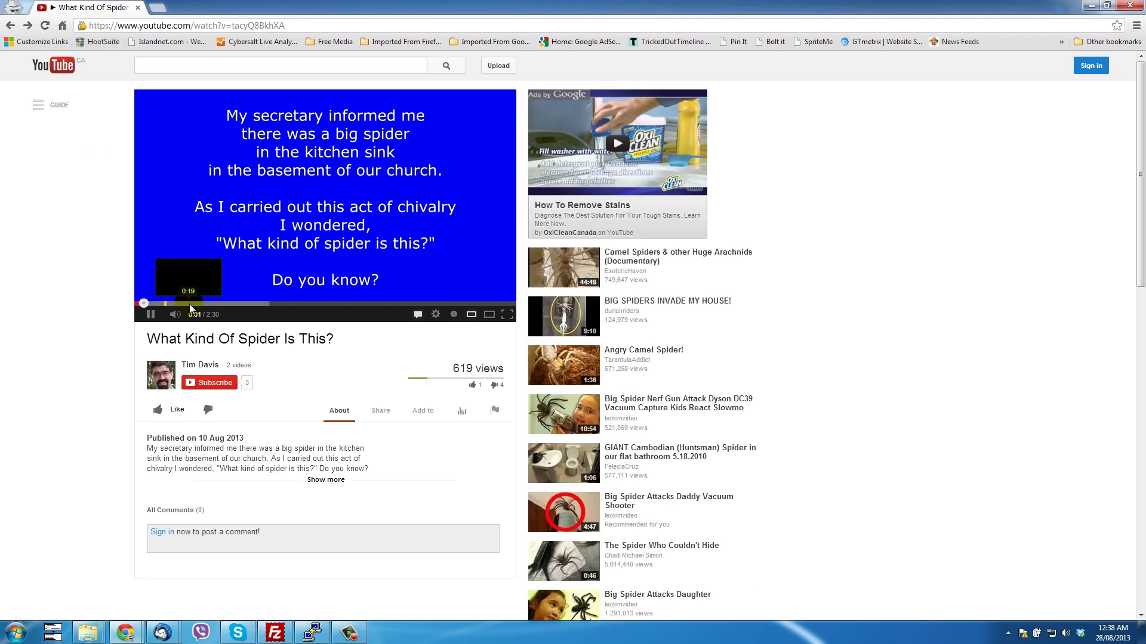
click(204, 304)
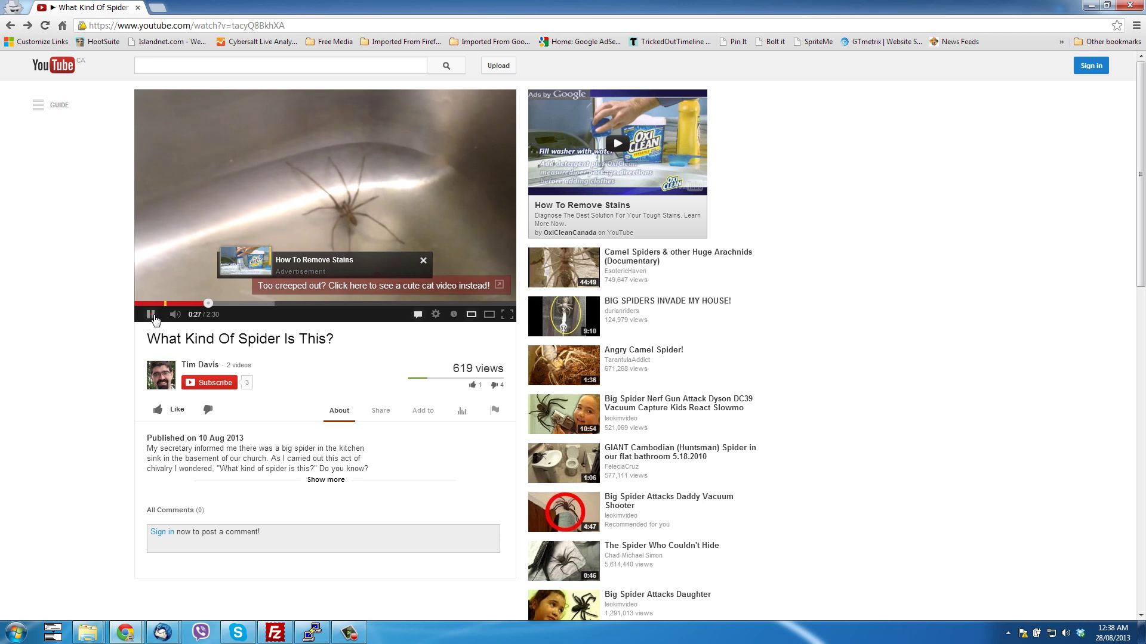
click(151, 314)
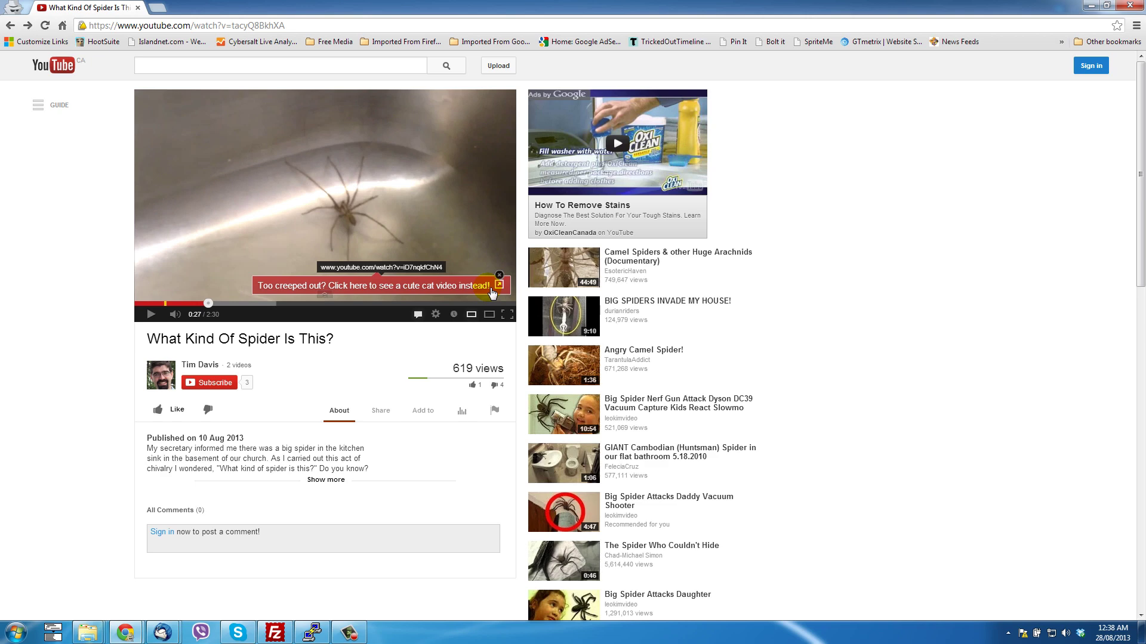
key(alt+Tab)
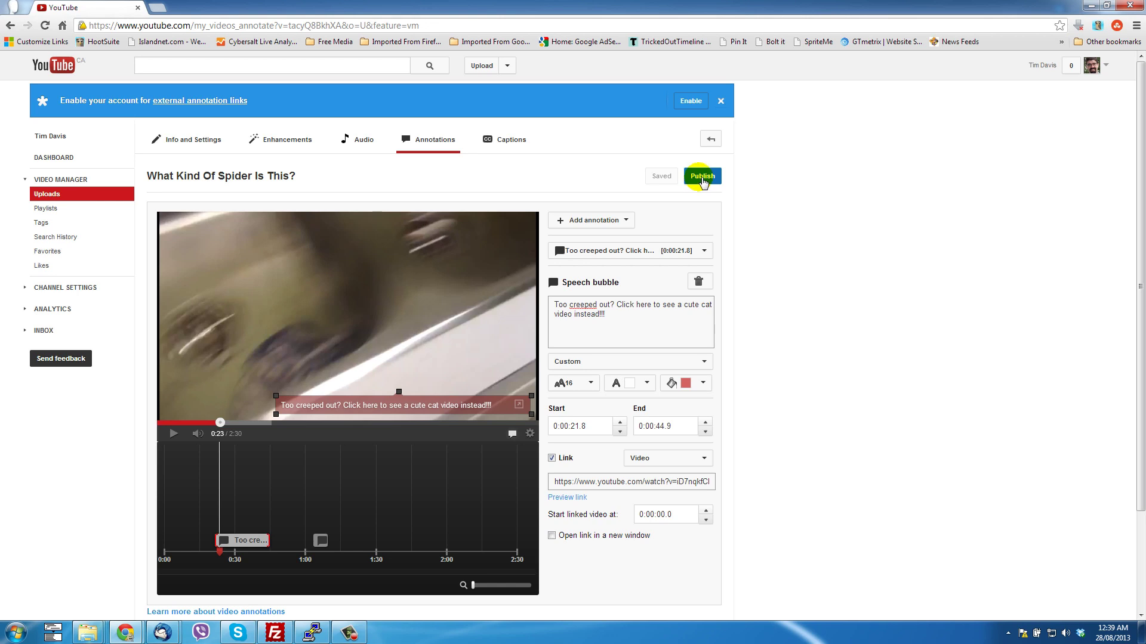
Publish the annotation and verify the watch page bubble now ends with three exclamation marks.
click(703, 176)
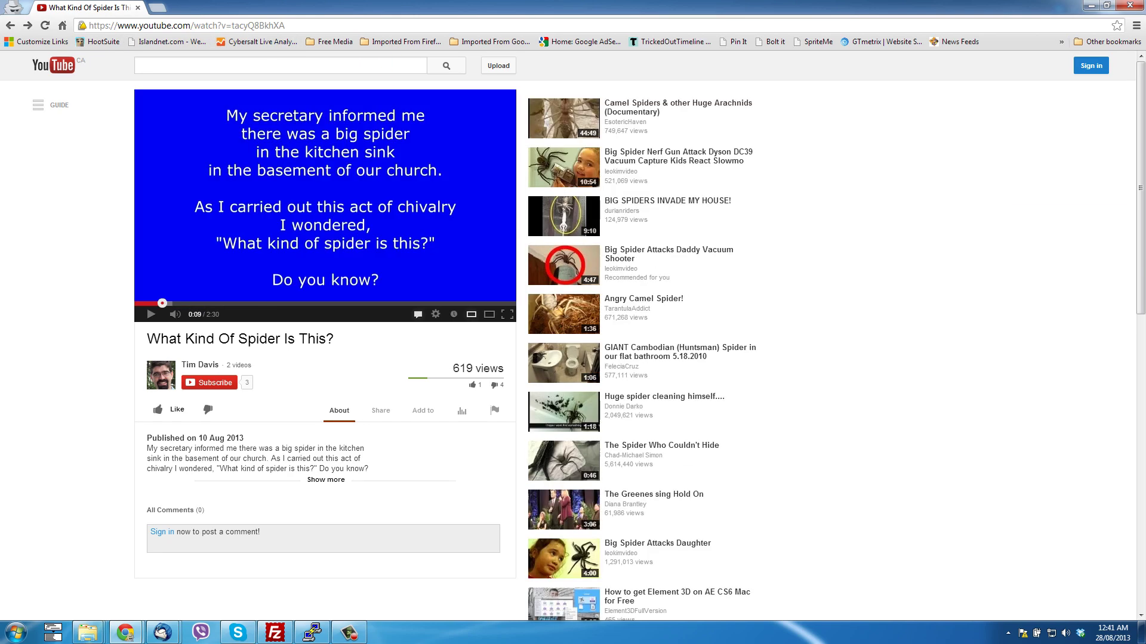
click(45, 25)
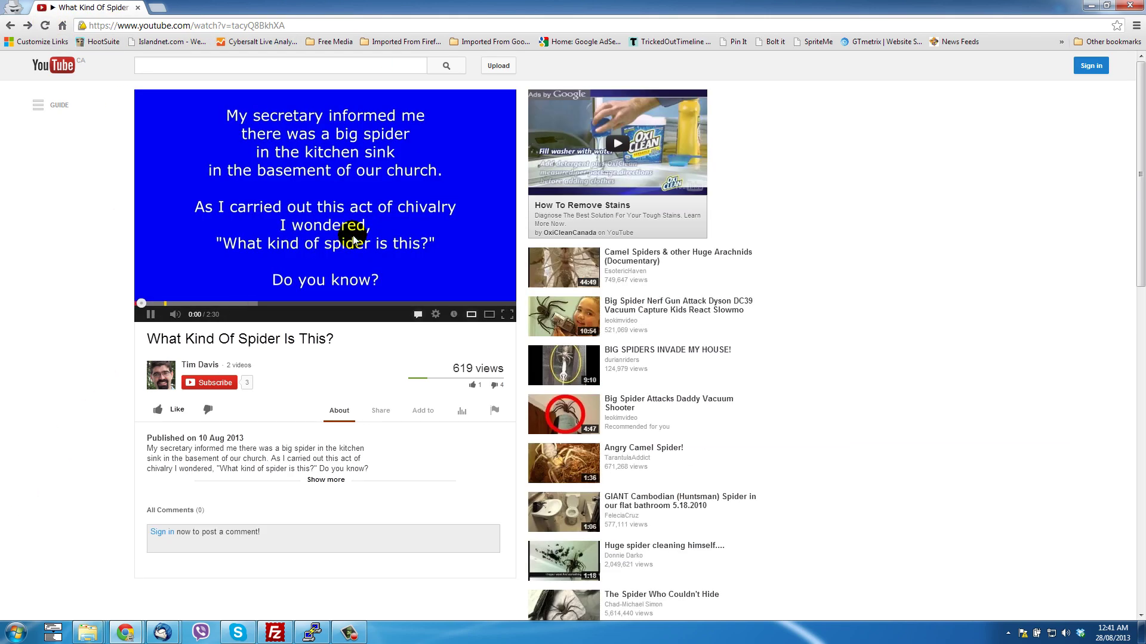
click(206, 304)
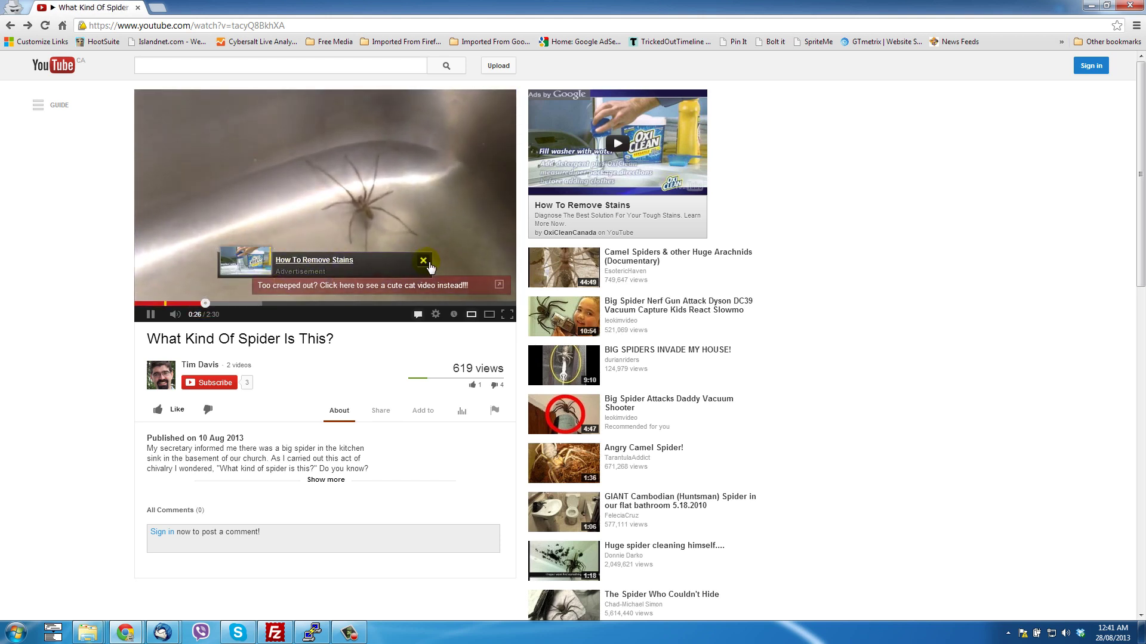
click(425, 263)
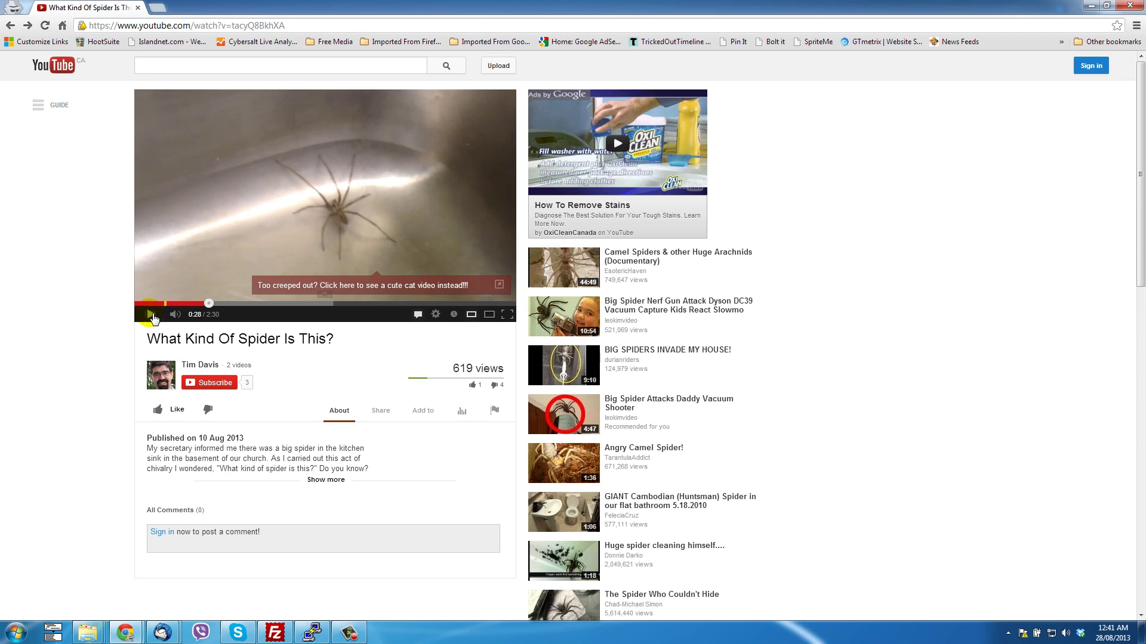
click(151, 315)
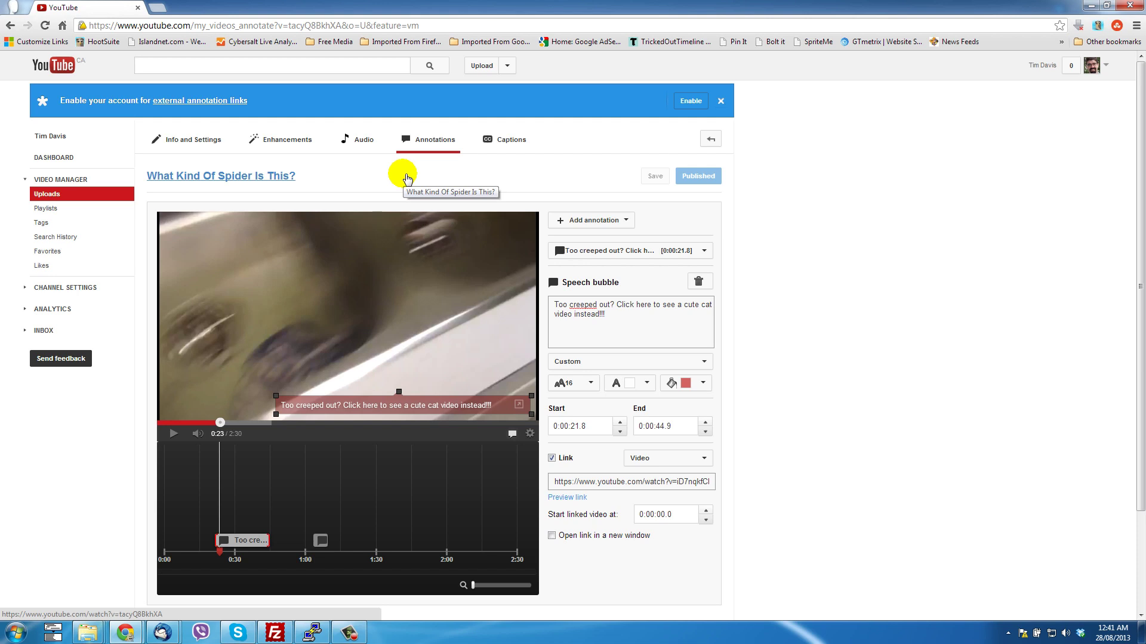
click(407, 179)
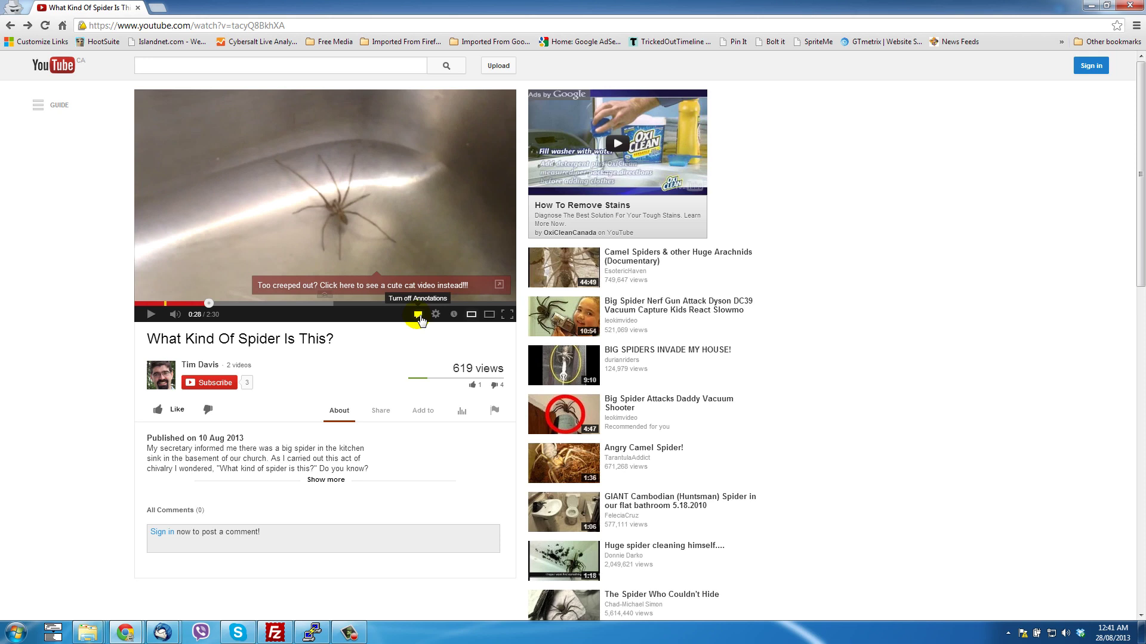
click(418, 315)
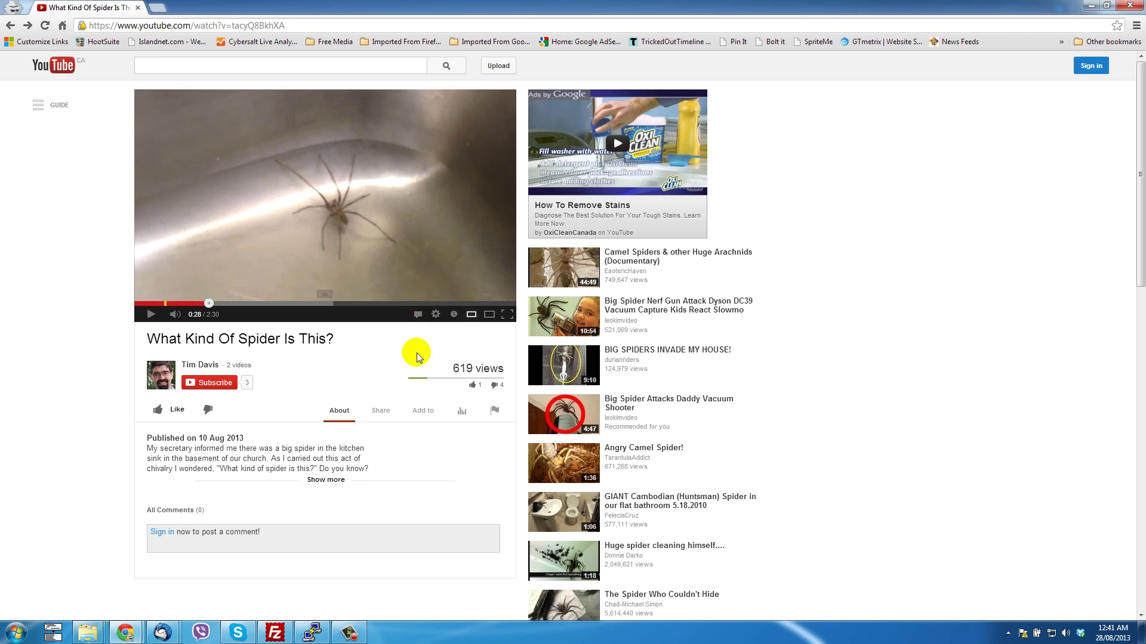
click(418, 316)
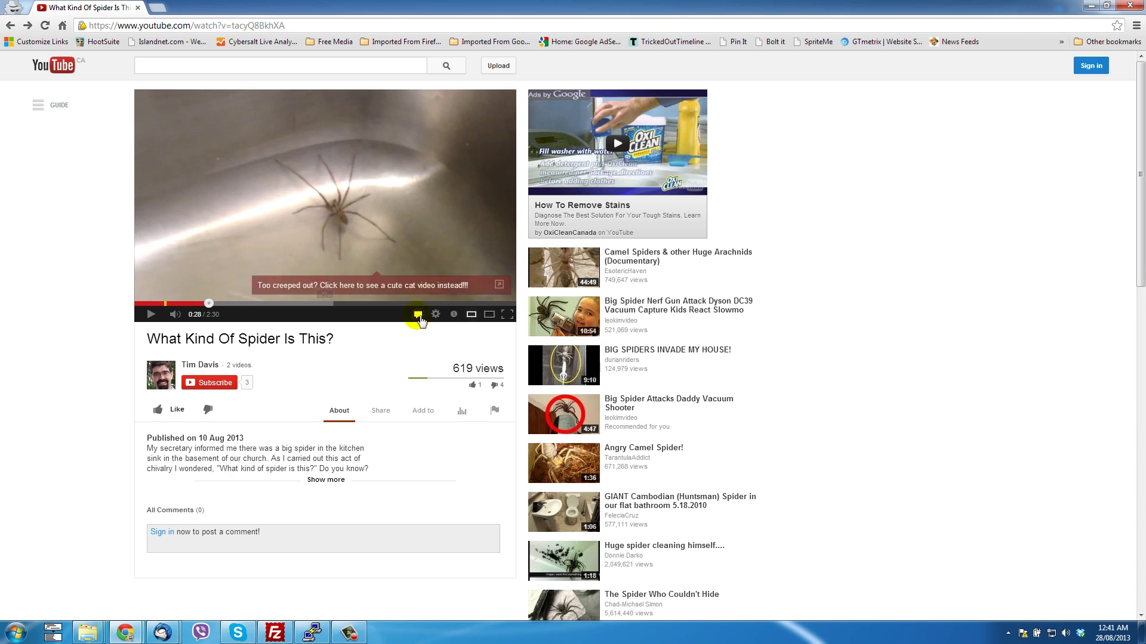